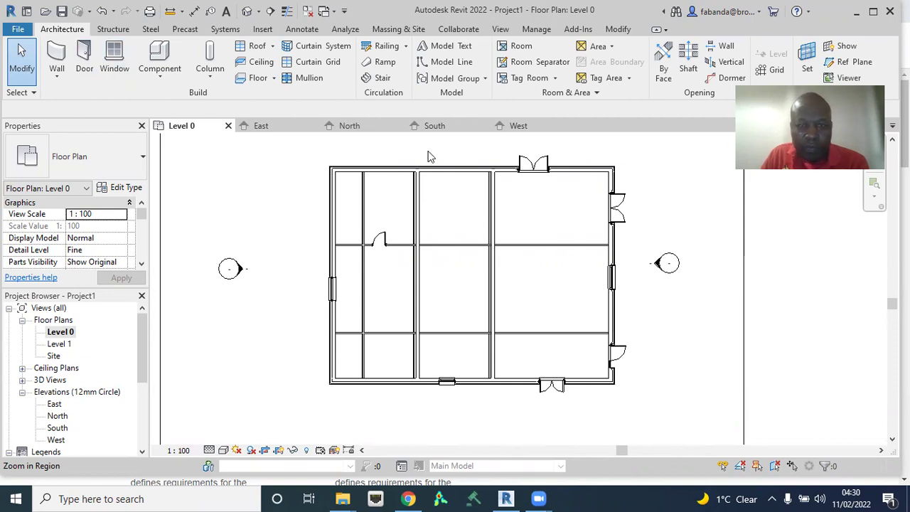
- Place a Doors_ExtDbl_w-Glazing_Bars_4 door, 1810x2110mm, centred in the upper exterior wall of the middle room
left_click(85, 71)
left_click(130, 157)
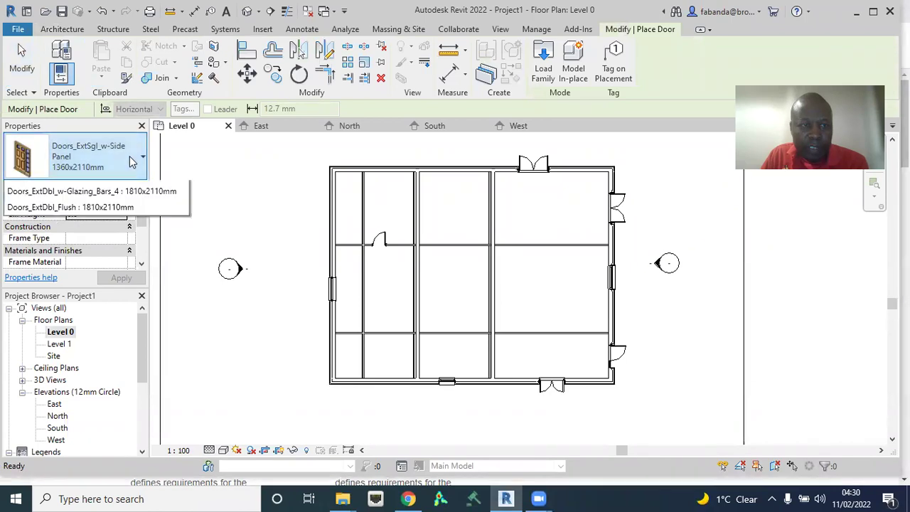
mouse_move(68, 245)
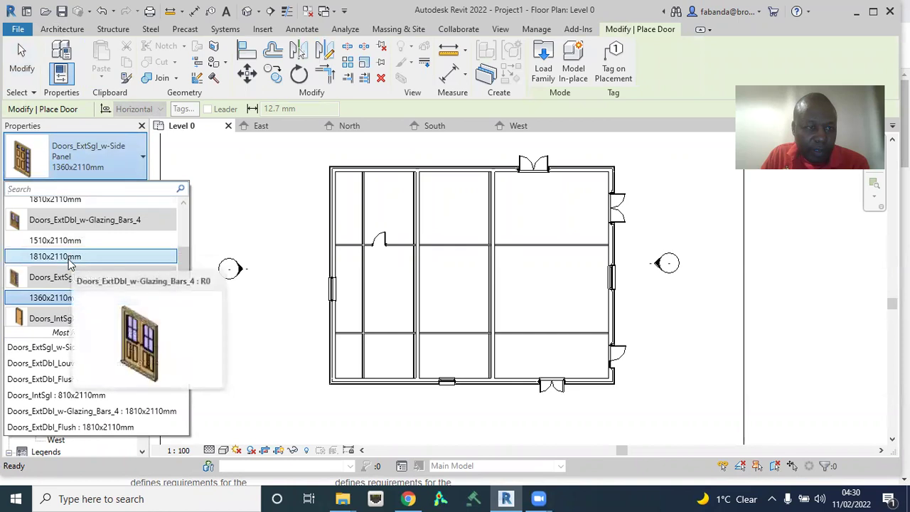
key("Escape")
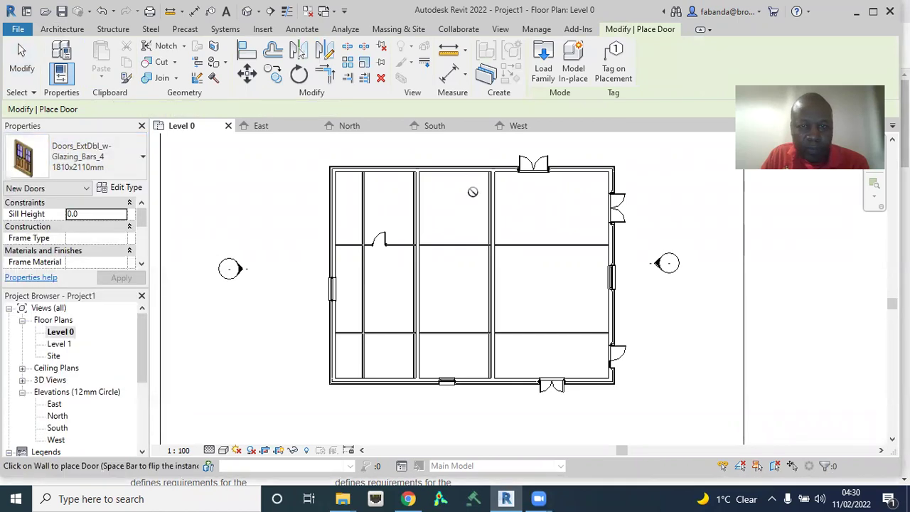
left_click(452, 169)
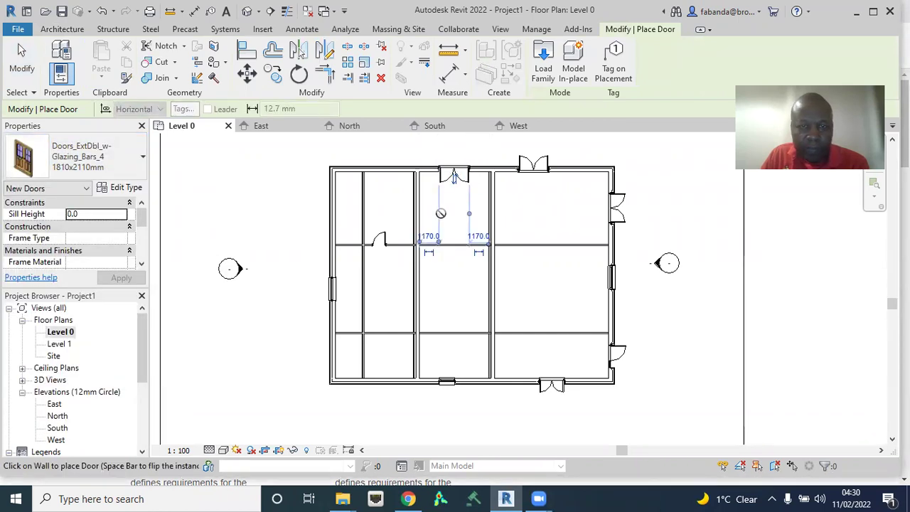
key("Escape")
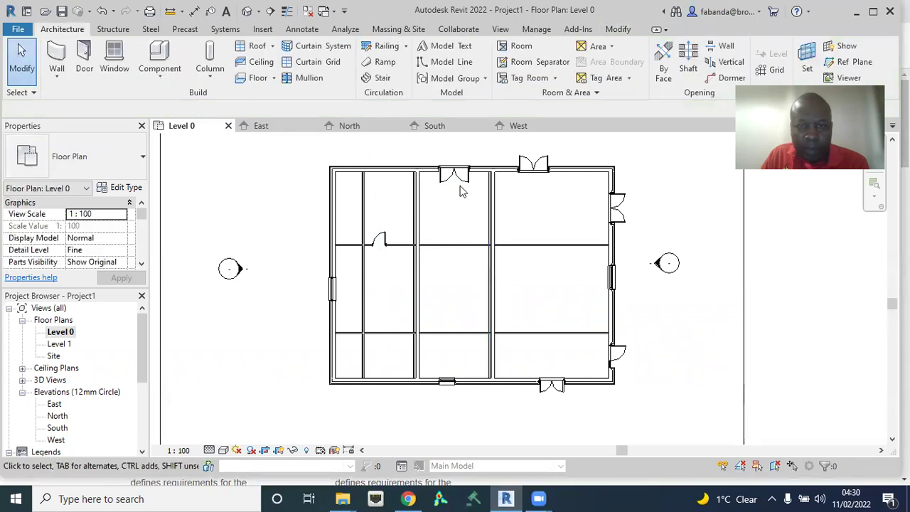
- Flip the new glazed double door's facing so its leaves swing outside the building
left_click(456, 189)
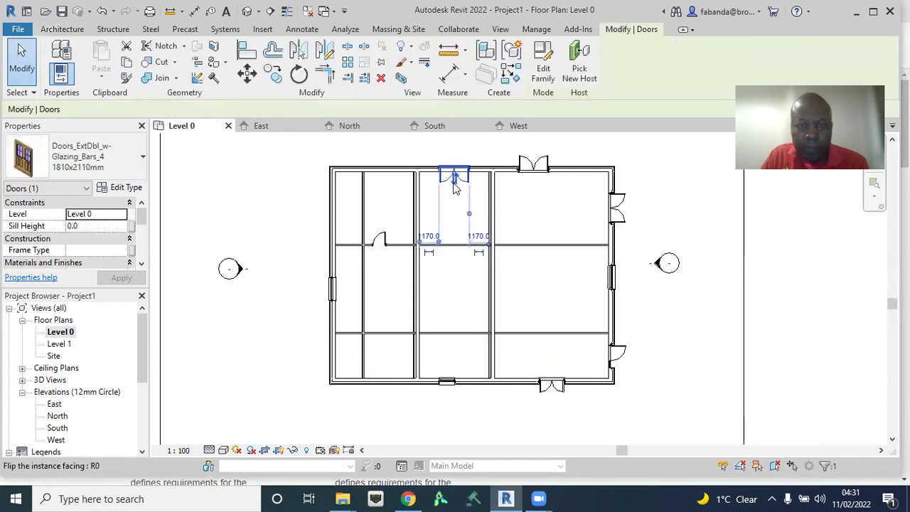
left_click(454, 181)
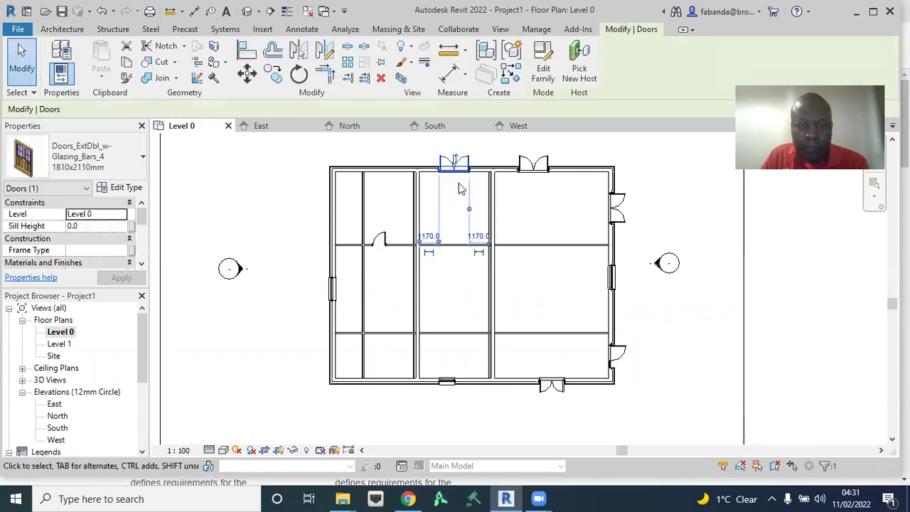
left_click(21, 69)
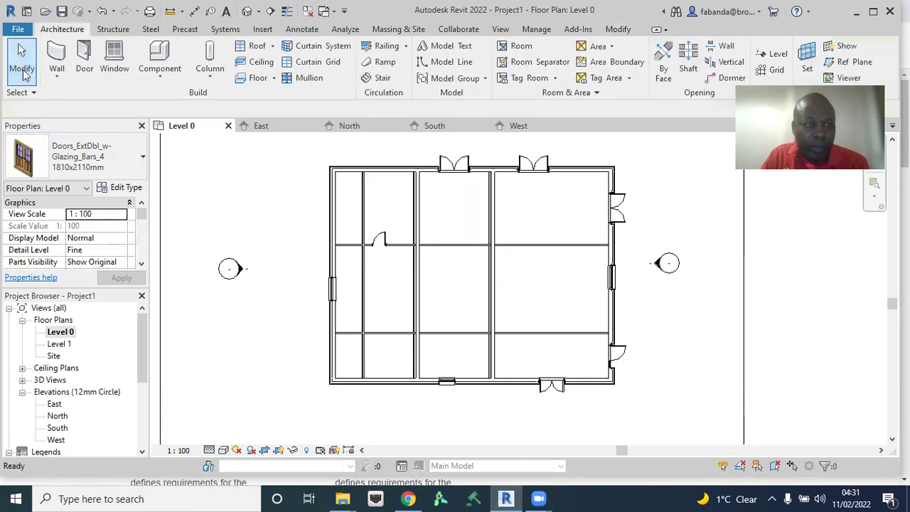
left_click(95, 76)
left_click(126, 155)
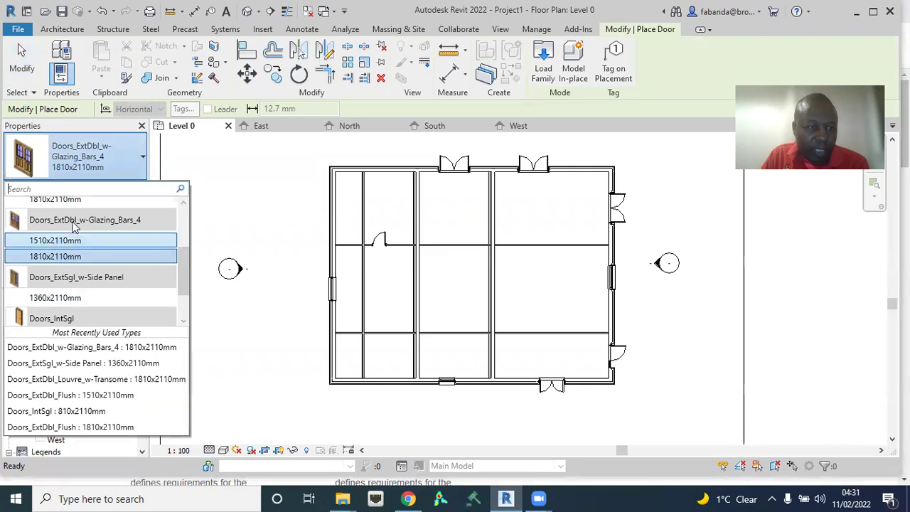
scroll(88, 228, "up", 1)
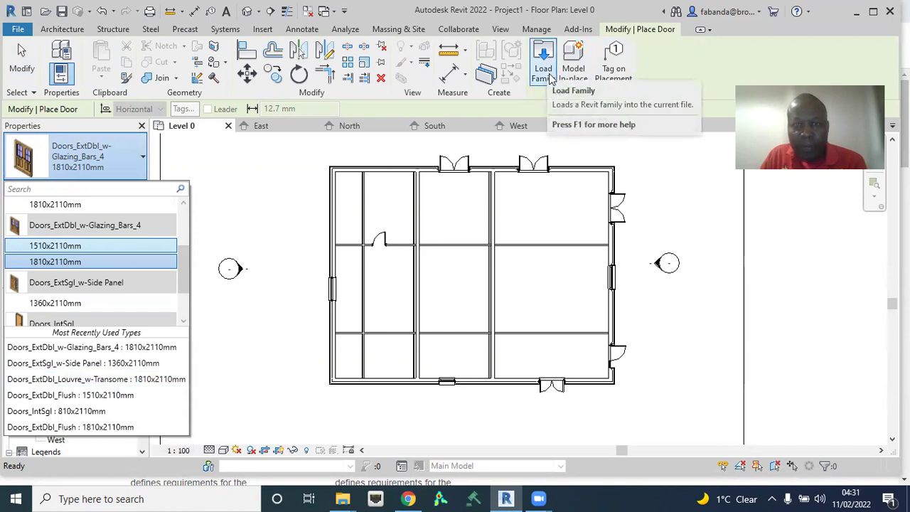
key("Escape")
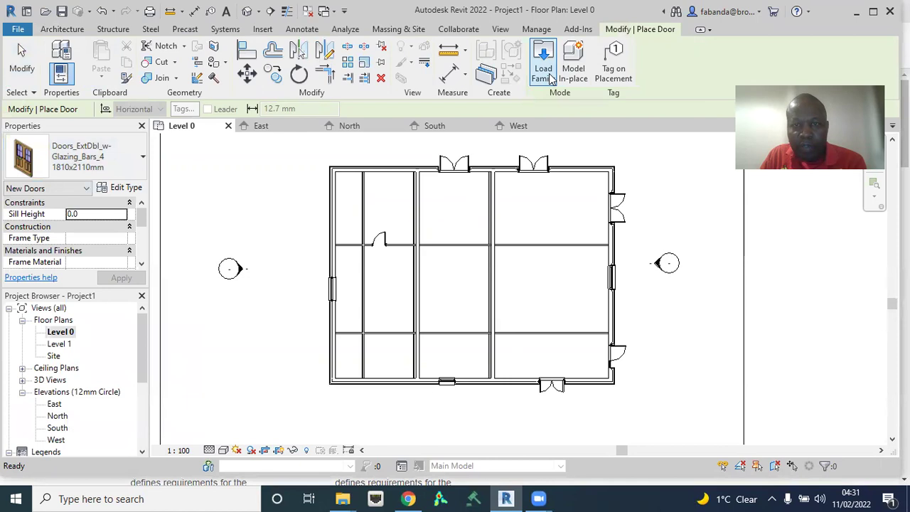
left_click(551, 80)
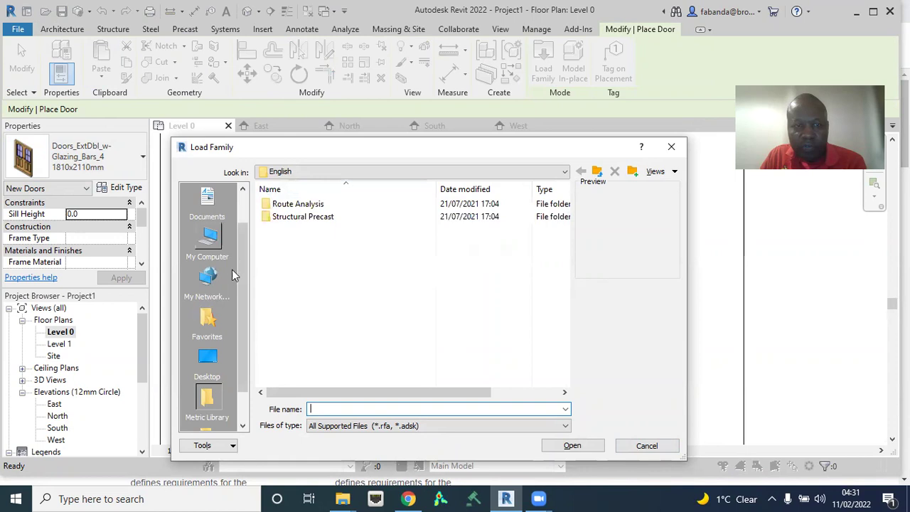
left_click(646, 445)
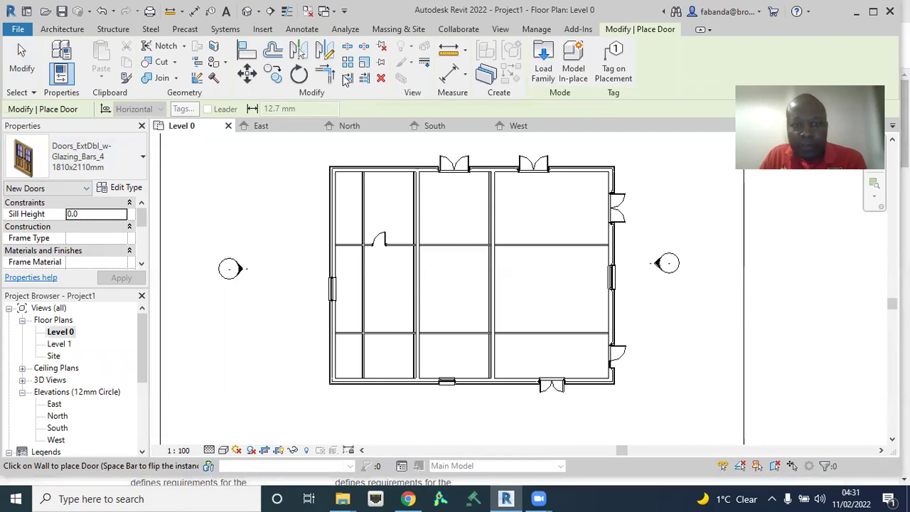
- End door placement and dismiss the project save reminder without saving
left_click(268, 31)
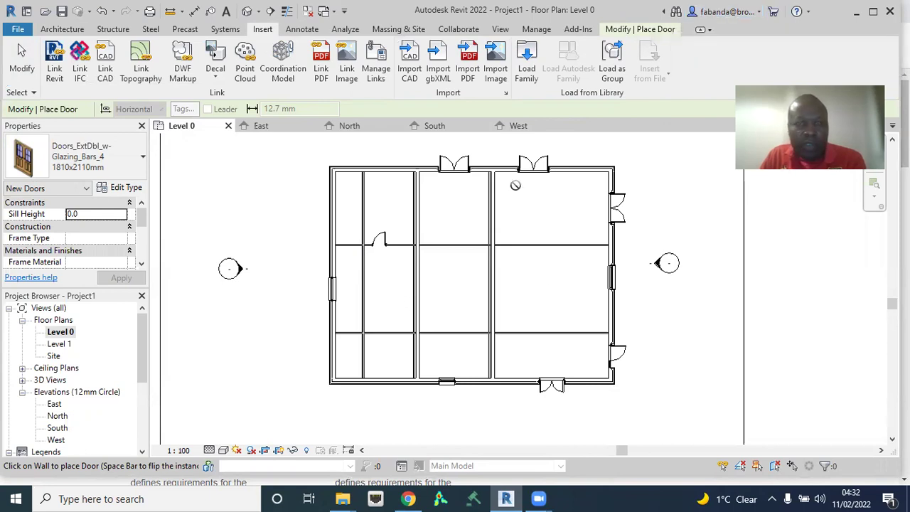
left_click(21, 51)
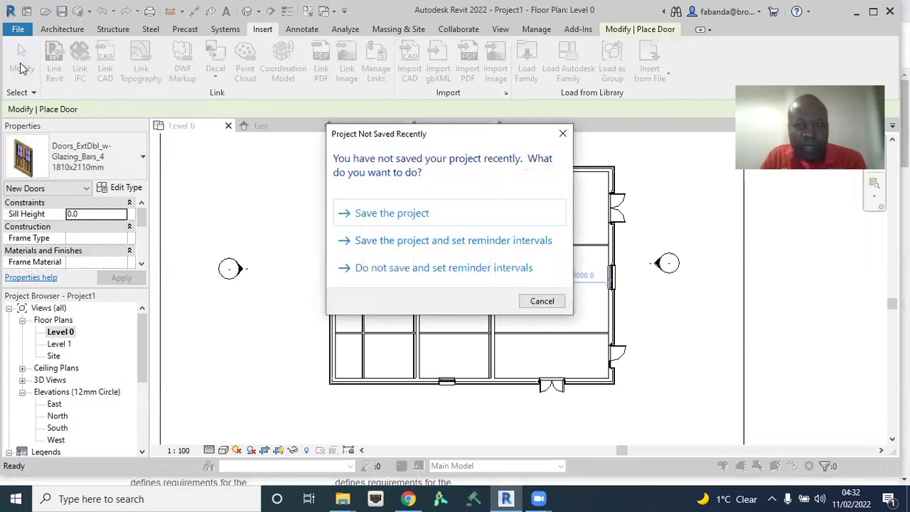
left_click(542, 301)
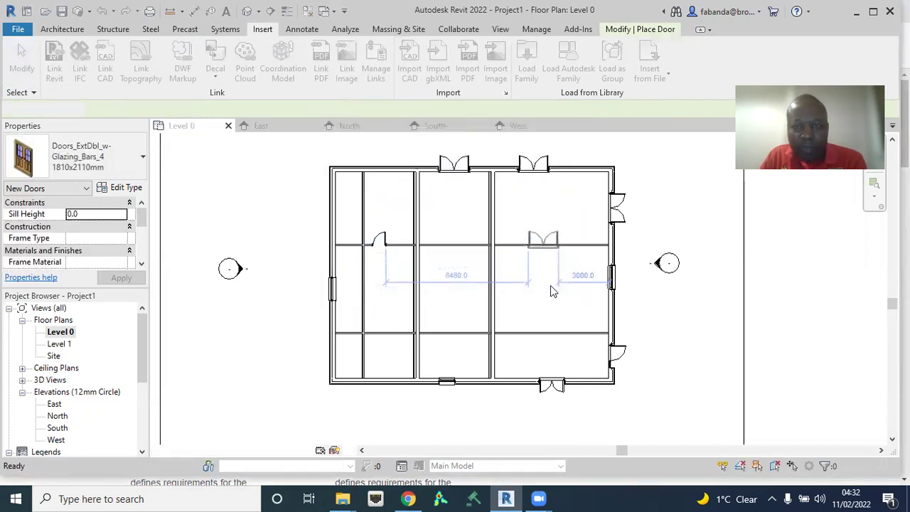
left_click(21, 66)
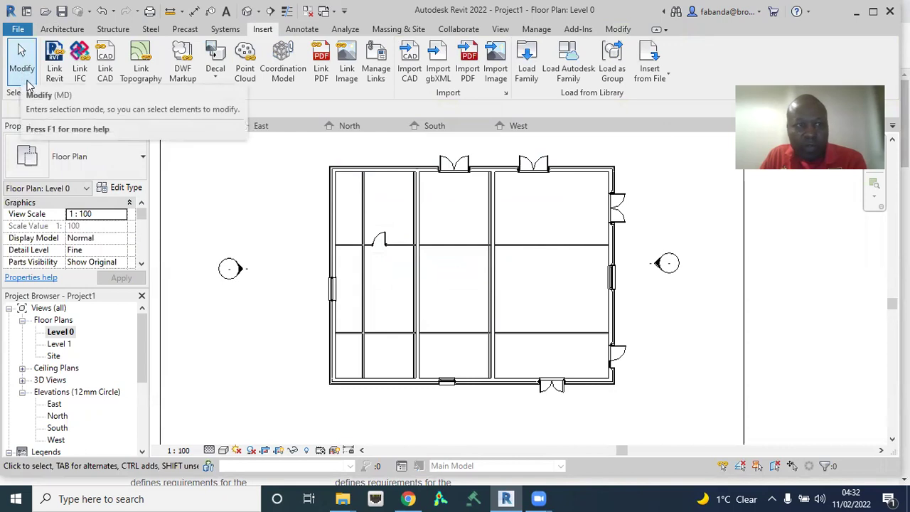
left_click(20, 69)
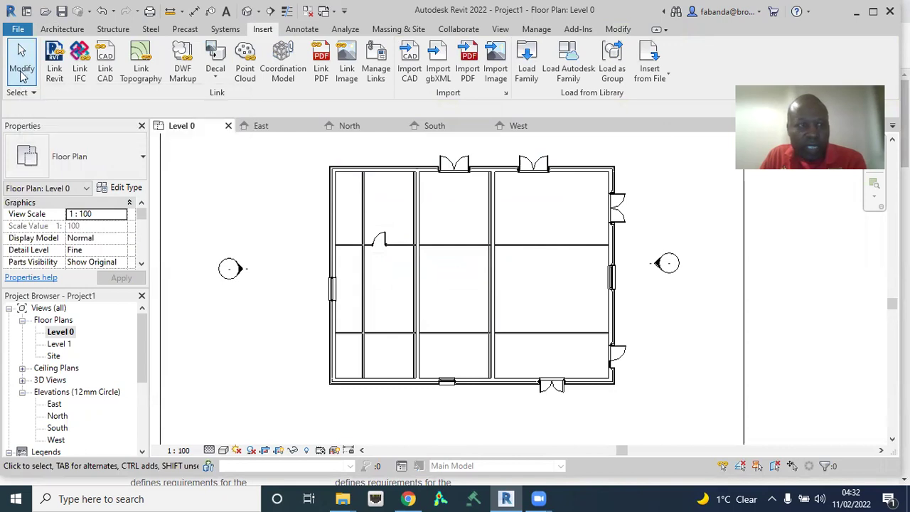
- Load the Doors_ExtDbl_Louvre family from the Doors category of the Autodesk family library
left_click(572, 64)
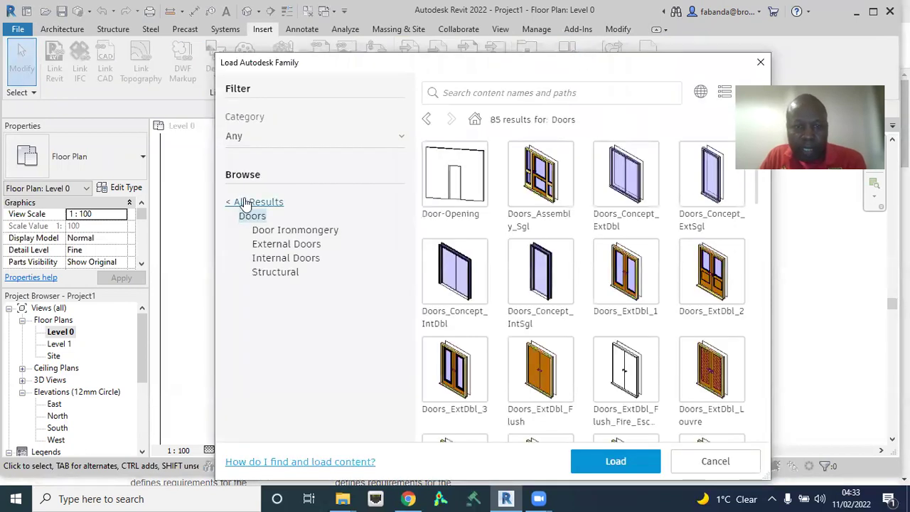
left_click(244, 202)
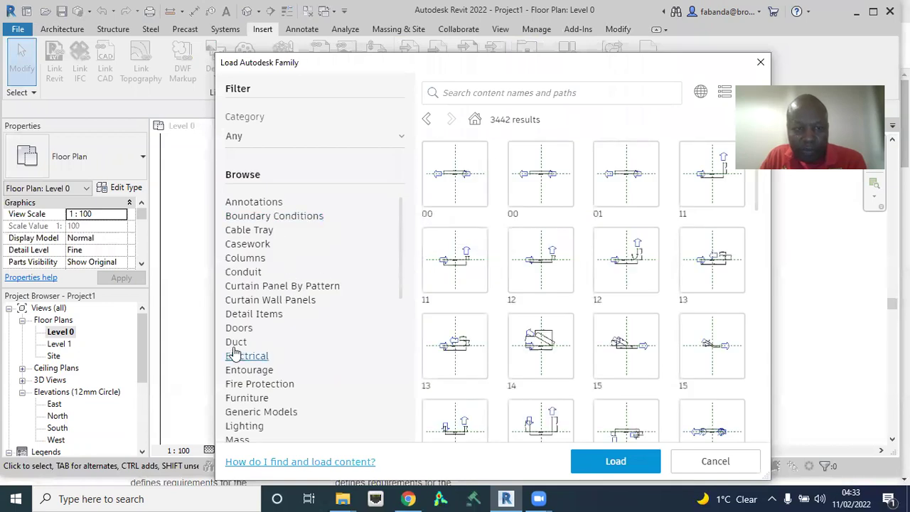
left_click(238, 328)
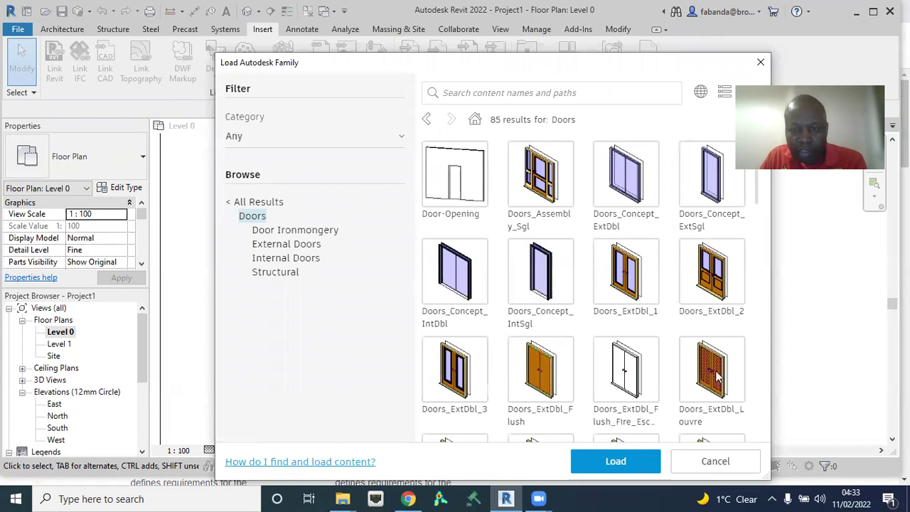
scroll(711, 370, "down", 3)
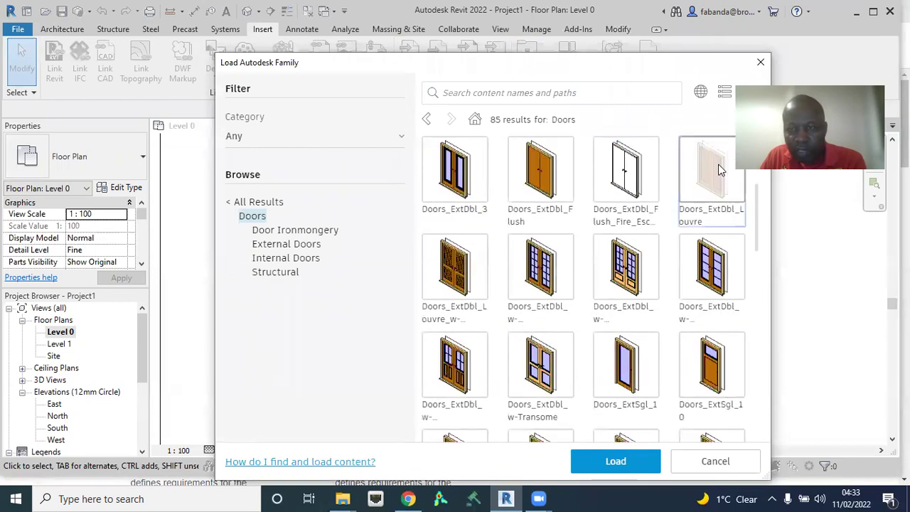
left_click(719, 169)
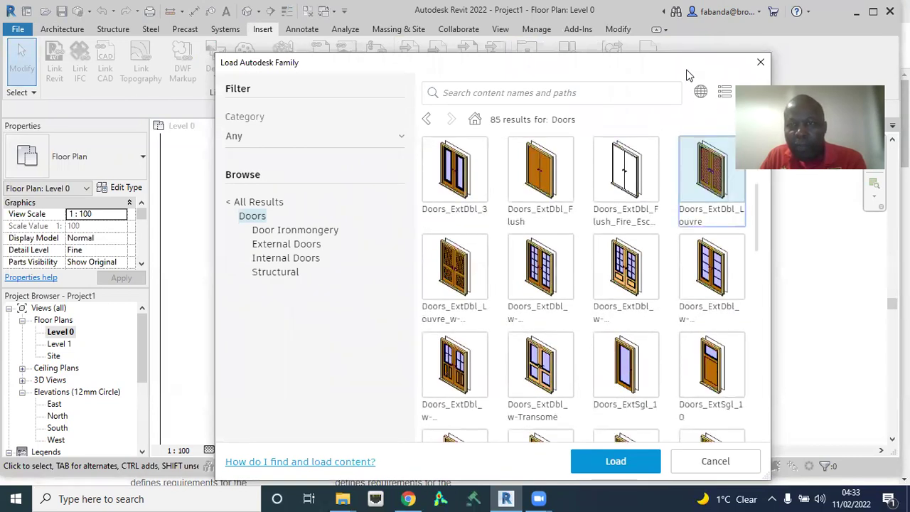
left_click_drag(688, 75, 648, 154)
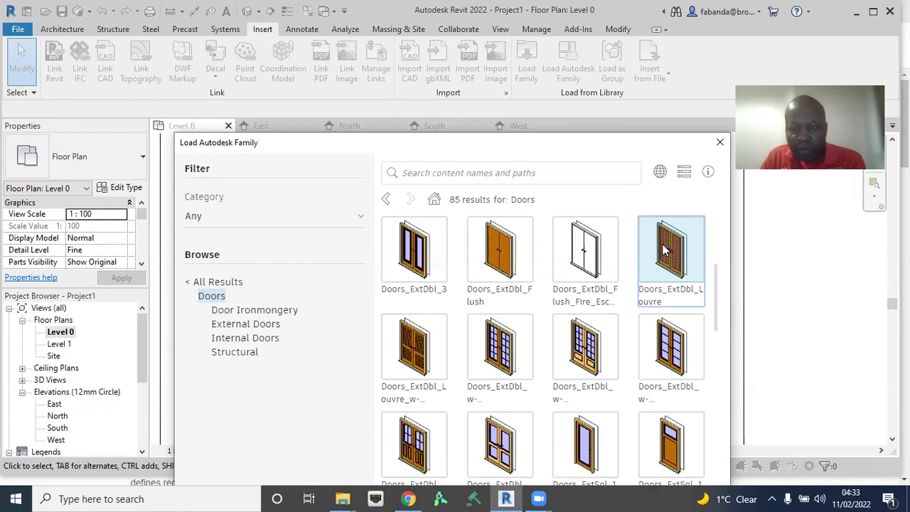
left_click_drag(540, 137, 538, 70)
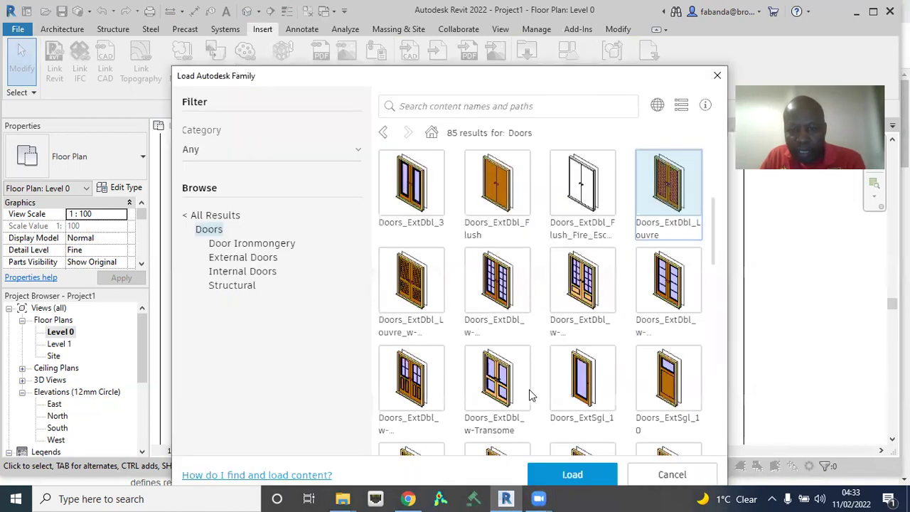
left_click(572, 476)
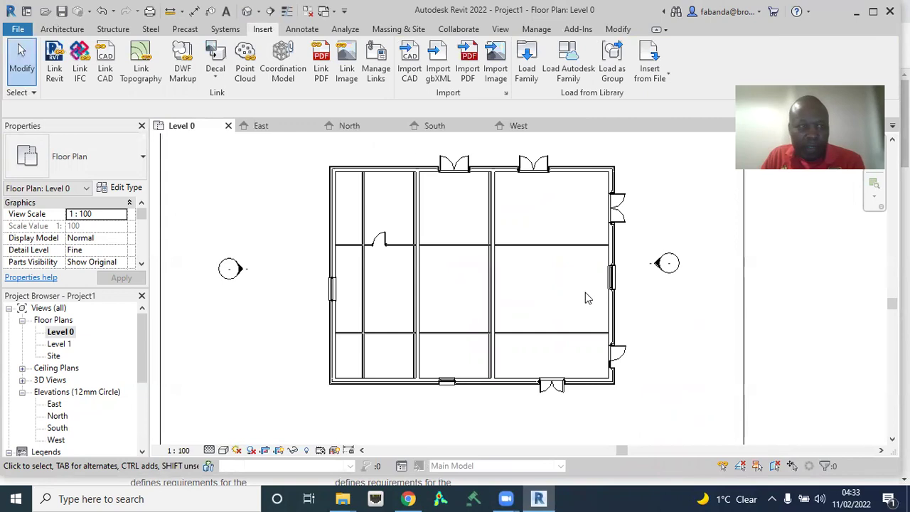
- Place a Doors_ExtDbl_Louvre door, 1510x2110mm, in the upper exterior wall of the second room from the left, opening outward
left_click(62, 29)
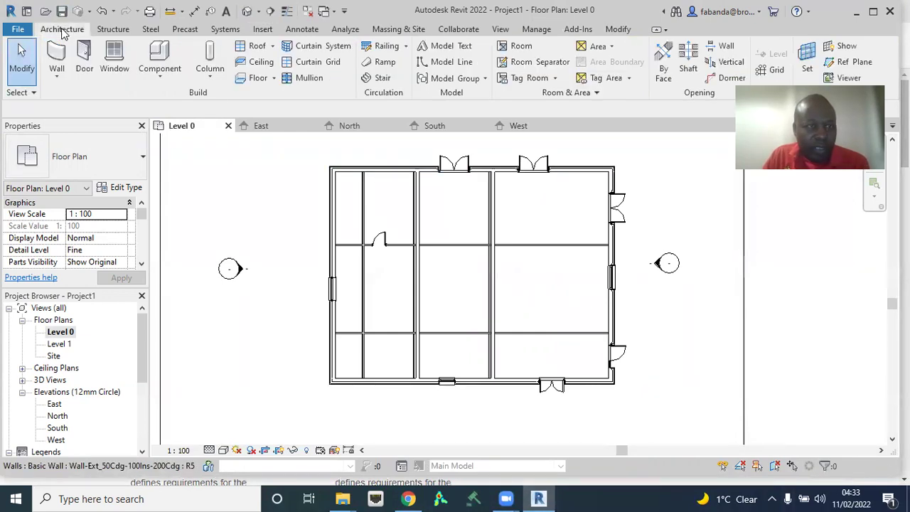
left_click(82, 58)
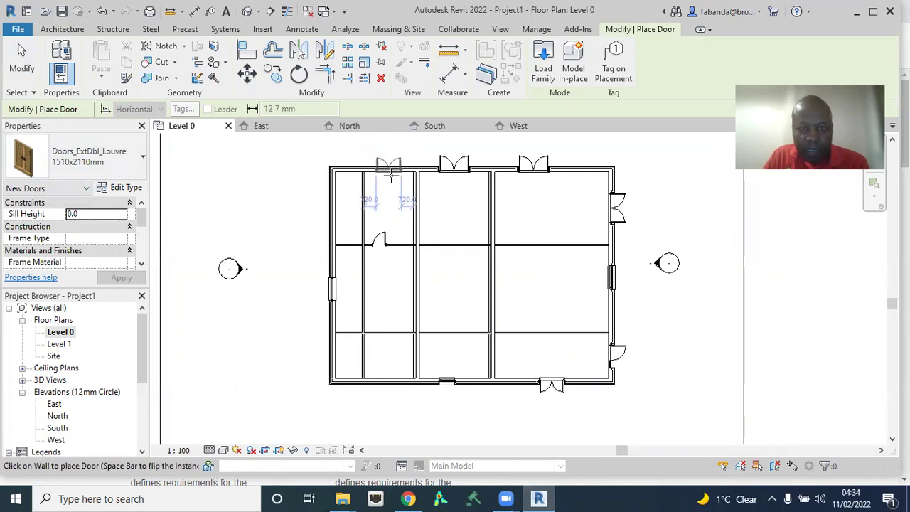
left_click(390, 176)
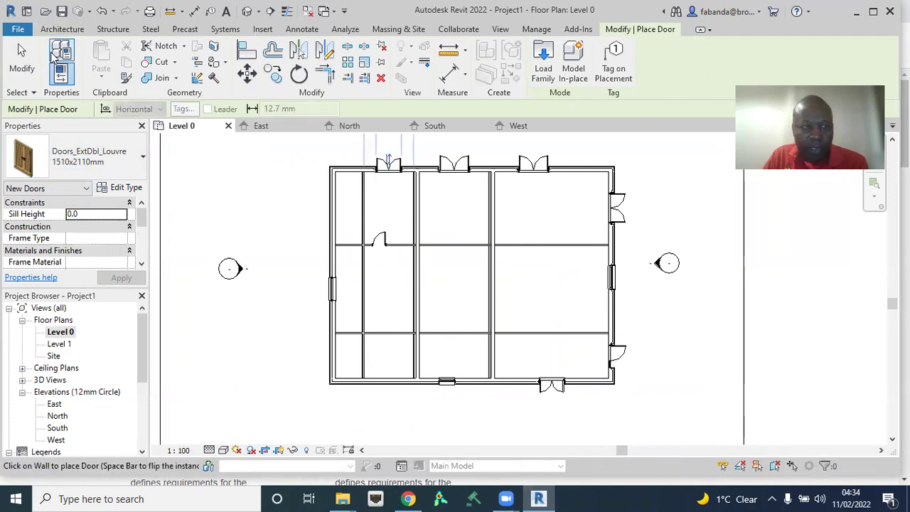
left_click(22, 64)
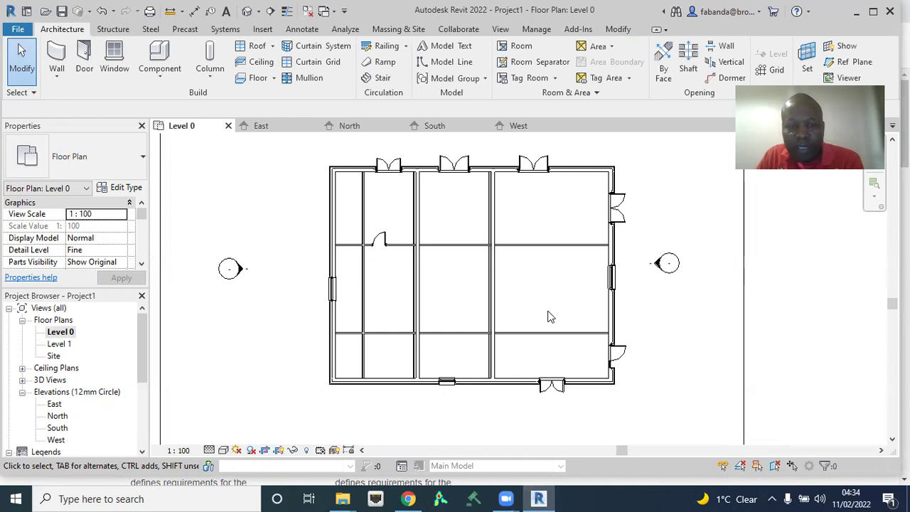
- Switch to Chrome and open the Find BIM Objects page of the NBS National BIM Library
left_click(410, 497)
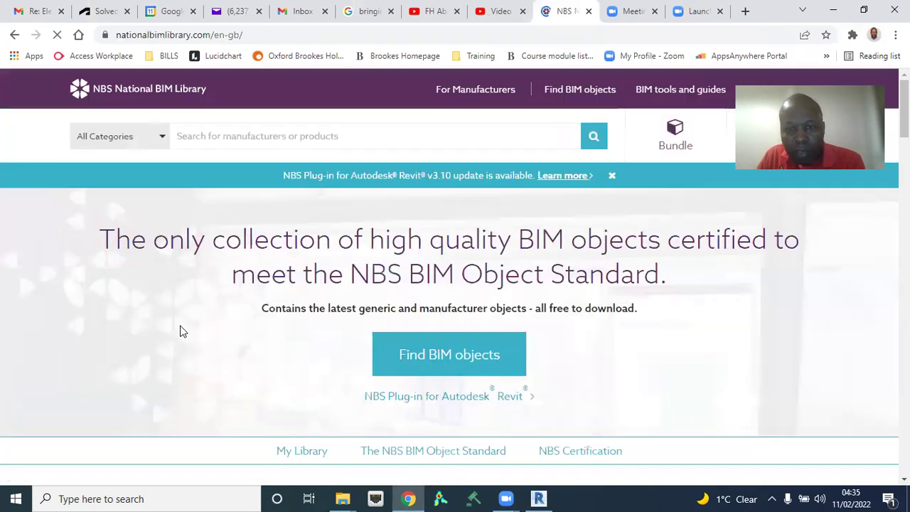
scroll(270, 355, "down", 3)
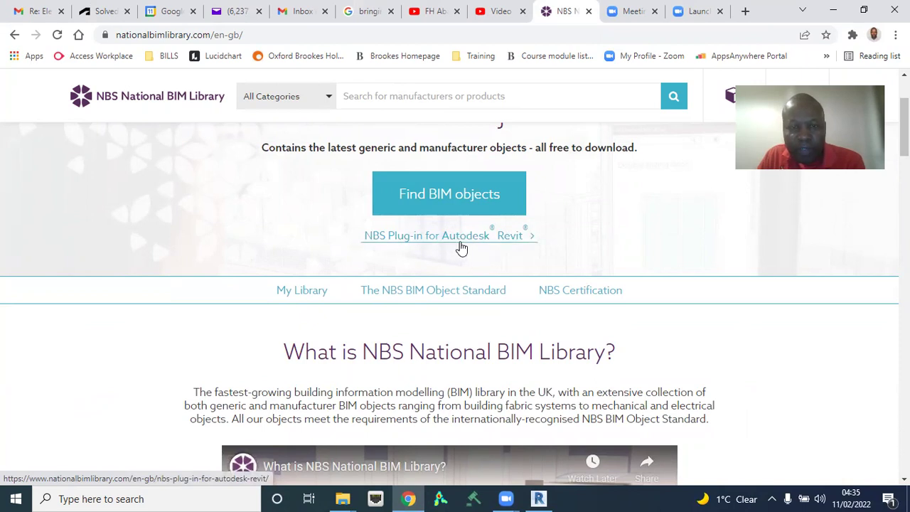
scroll(464, 290, "up", 1)
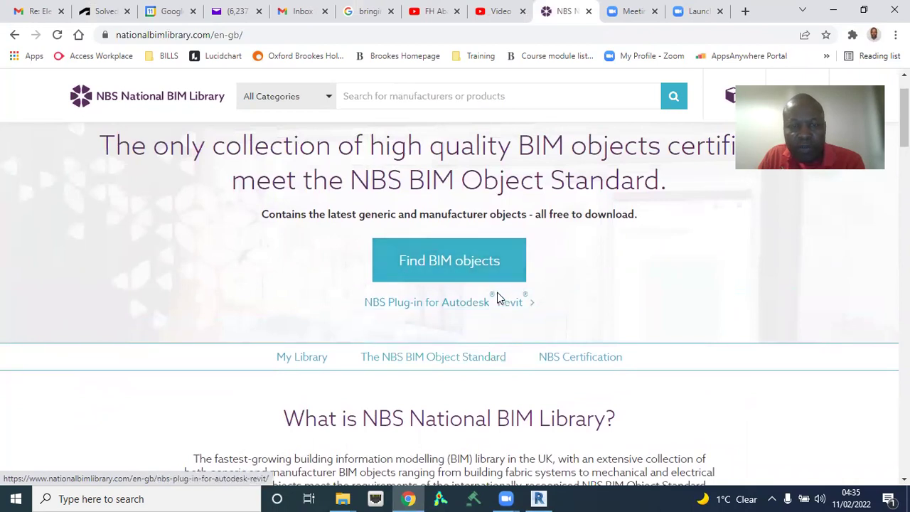
scroll(431, 320, "down", 2)
scroll(432, 324, "up", 2)
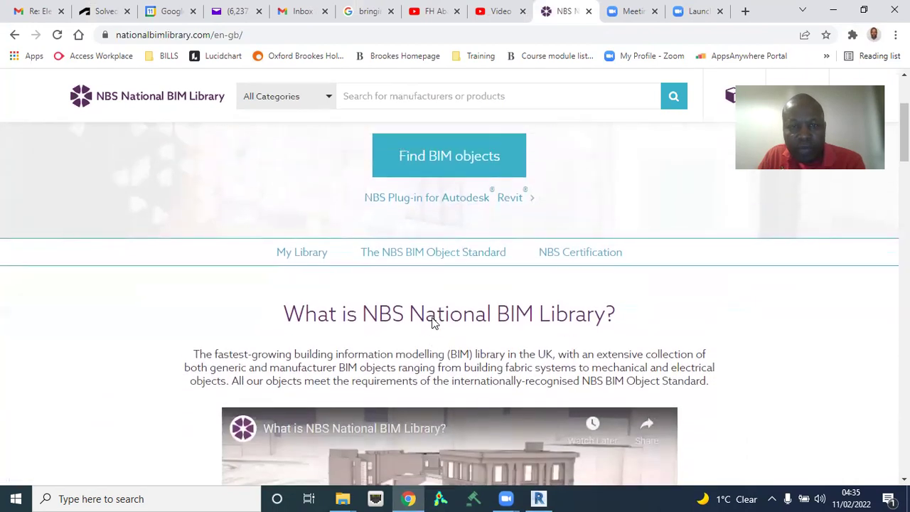
left_click(437, 264)
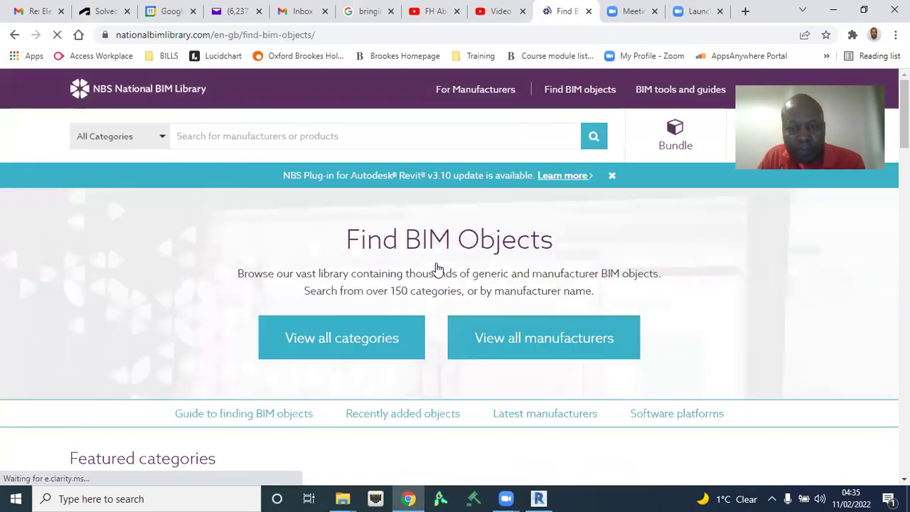
- Open the External doors listing under D in the library's full list of object categories
left_click(311, 346)
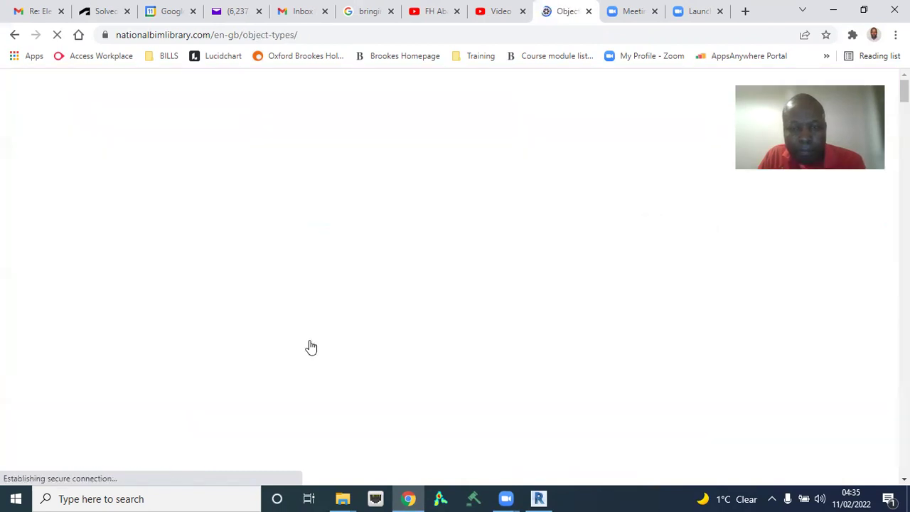
scroll(285, 277, "down", 1)
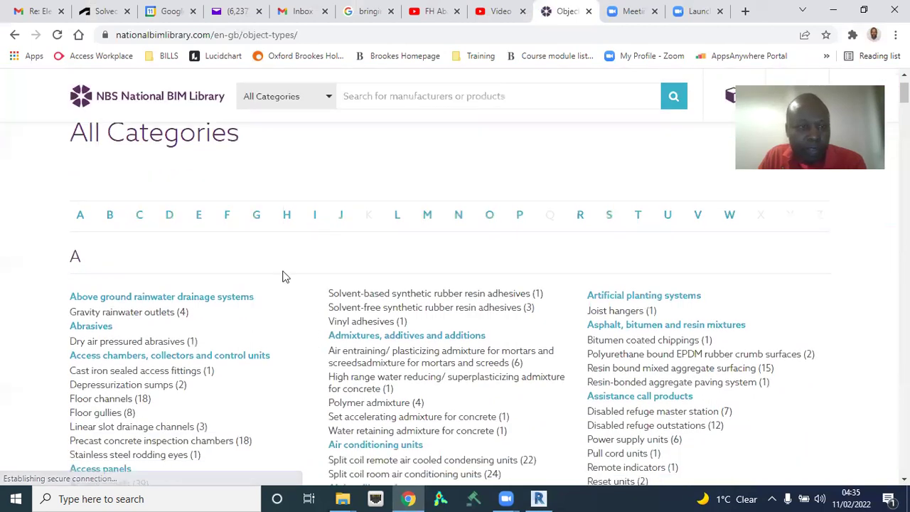
scroll(282, 282, "down", 1)
scroll(213, 298, "up", 3)
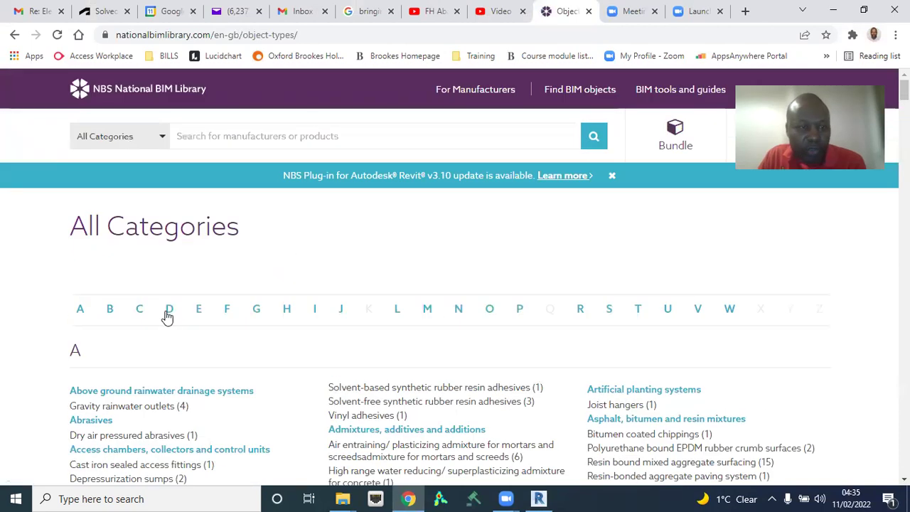
left_click(167, 311)
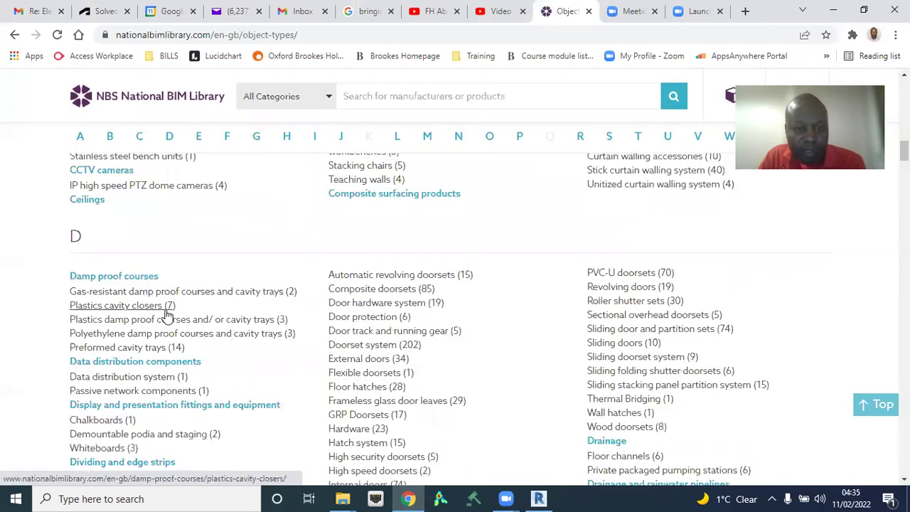
left_click(342, 363)
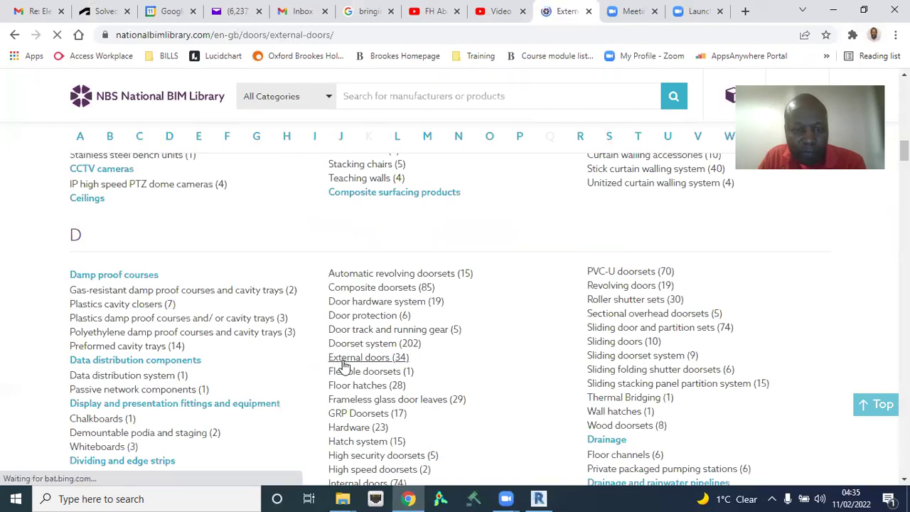
- Browse the external door objects and show the download format options for External Double Door, Fully Glazed Leaf
scroll(344, 362, "down", 6)
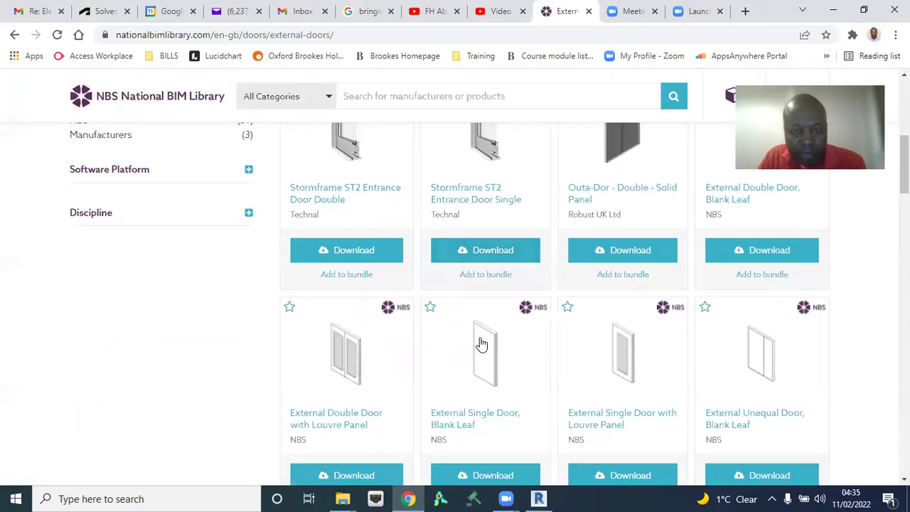
scroll(479, 346, "down", 3)
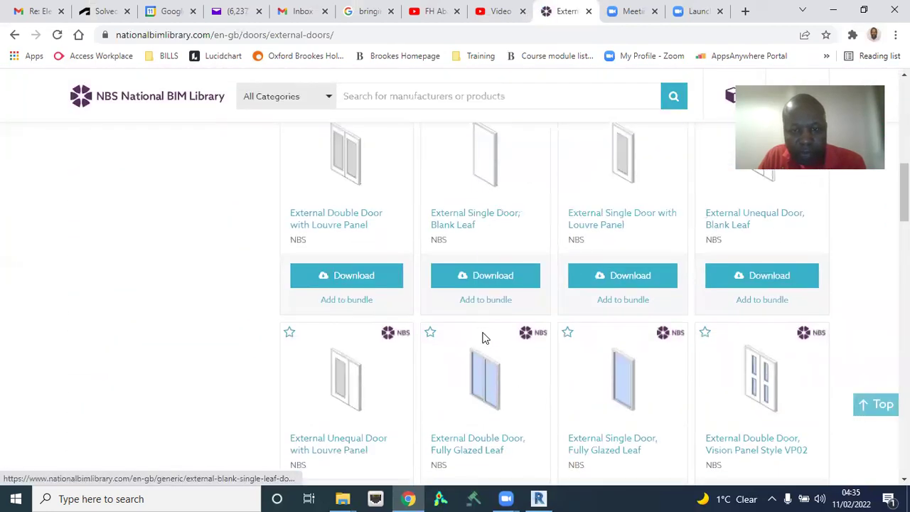
scroll(485, 341, "down", 2)
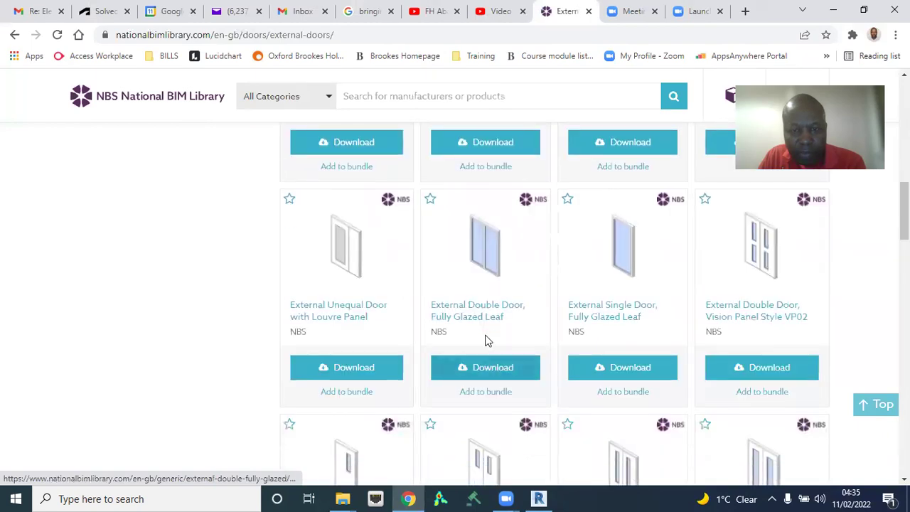
left_click(479, 371)
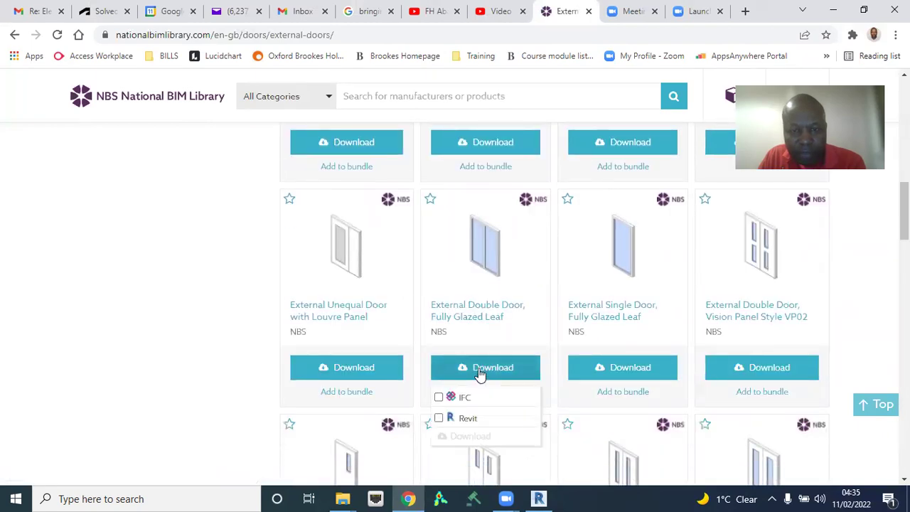
scroll(480, 367, "down", 2)
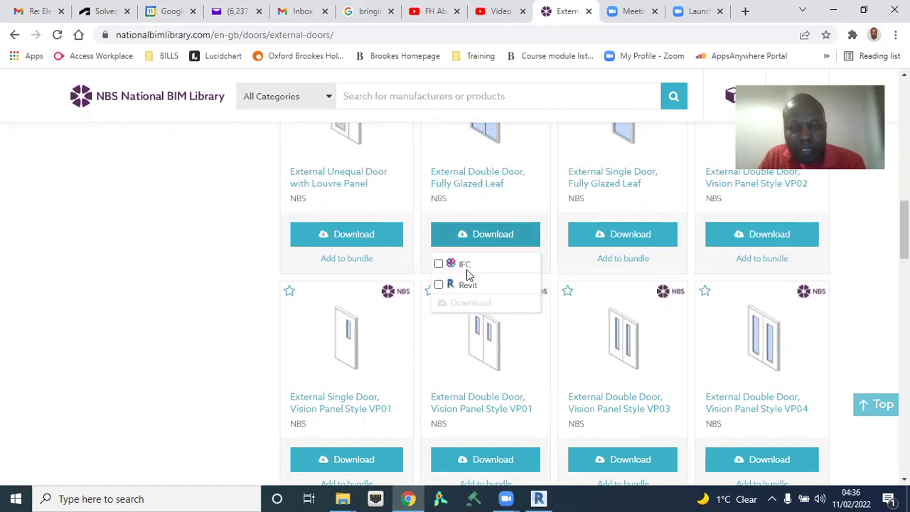
scroll(471, 317, "up", 10)
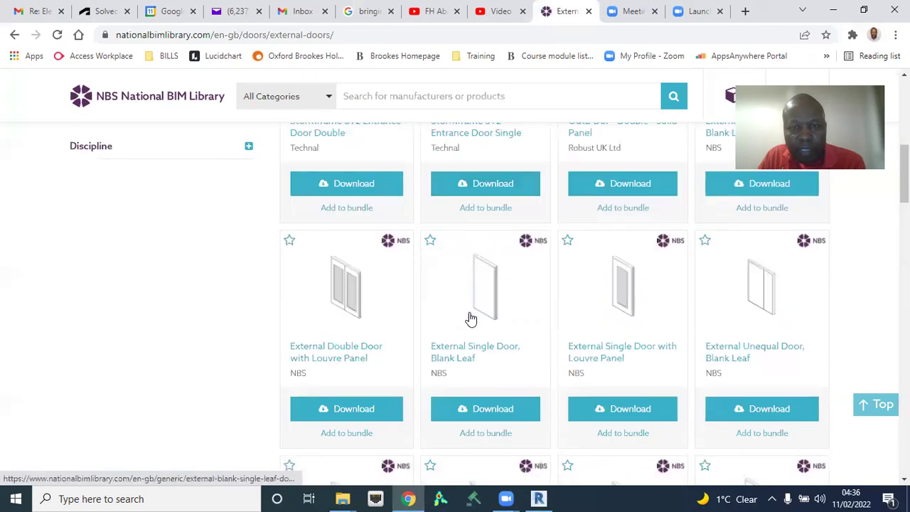
scroll(469, 318, "up", 2)
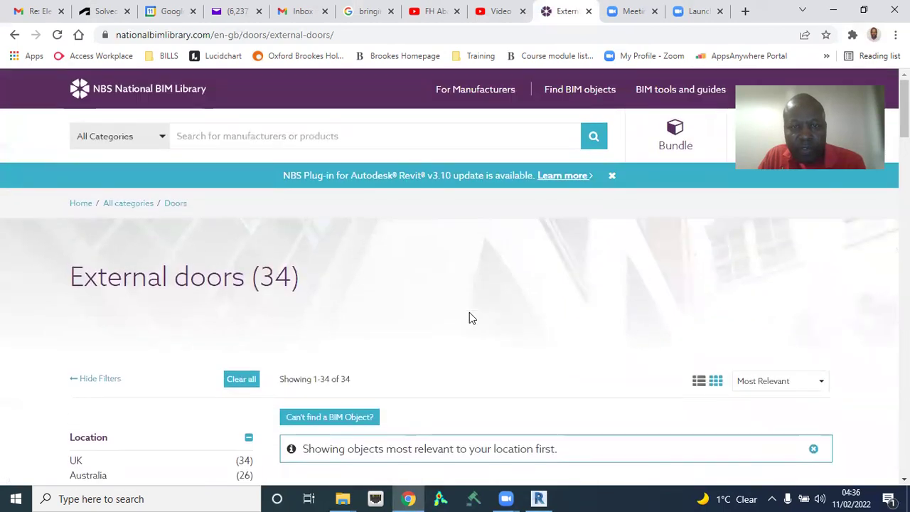